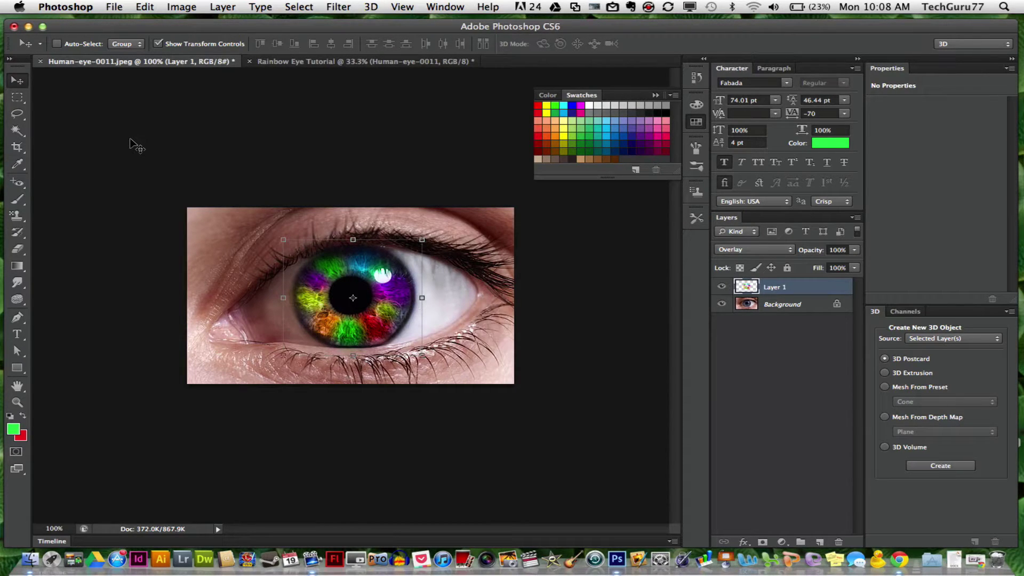
- Select the Rectangular Marquee tool
left_click(25, 99)
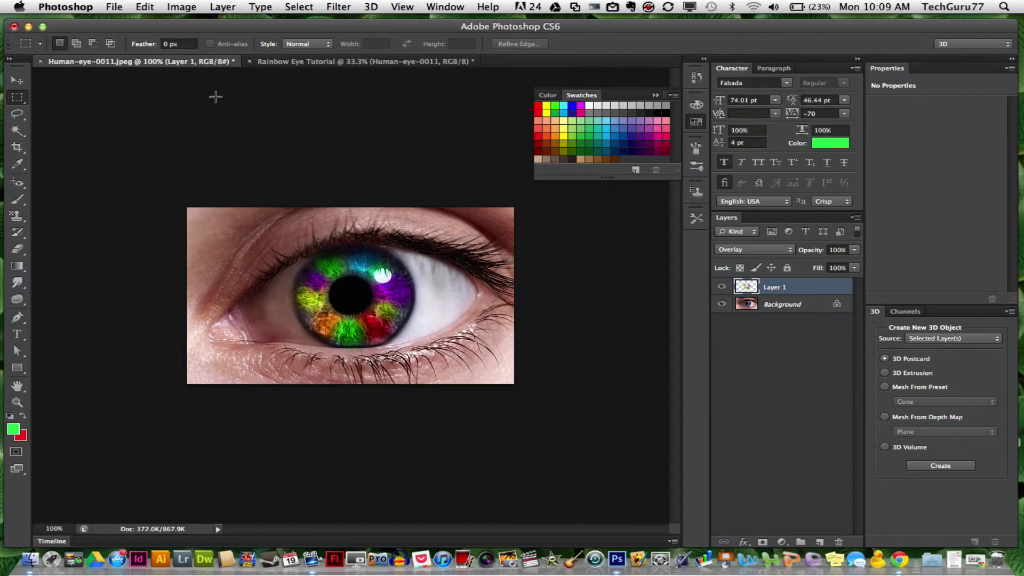
- Switch to the Rainbow Eye Tutorial document and add an empty Layer 1 above the eye photo
left_click(293, 63)
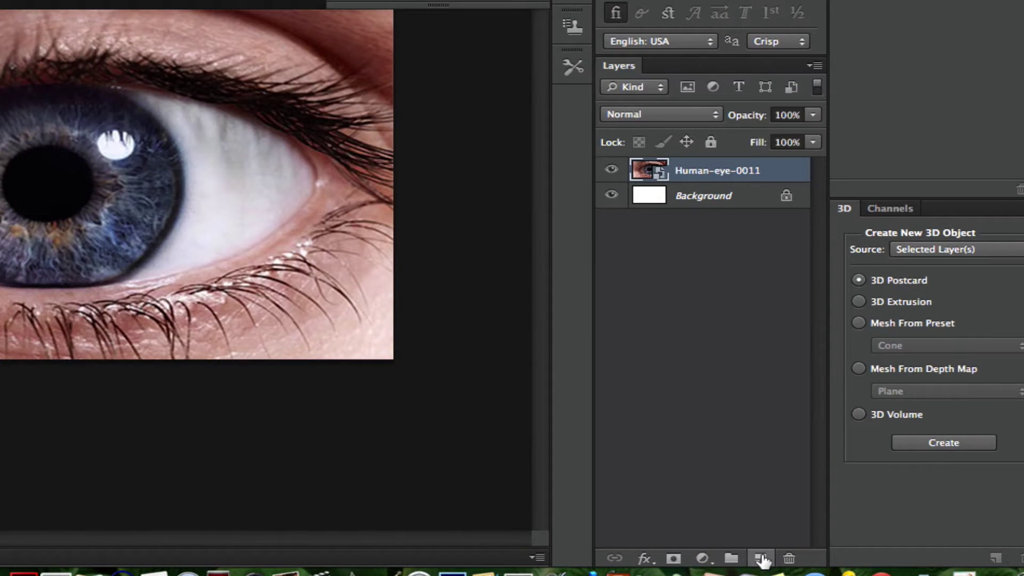
left_click(761, 558)
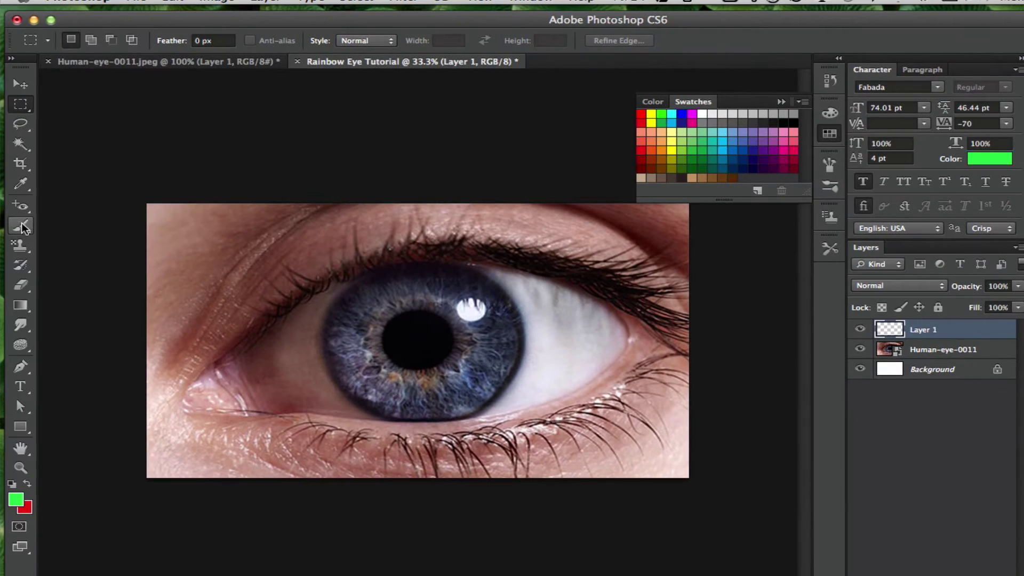
- Select the Brush Tool and set the foreground colour to bright green 14f05c
left_click(18, 230)
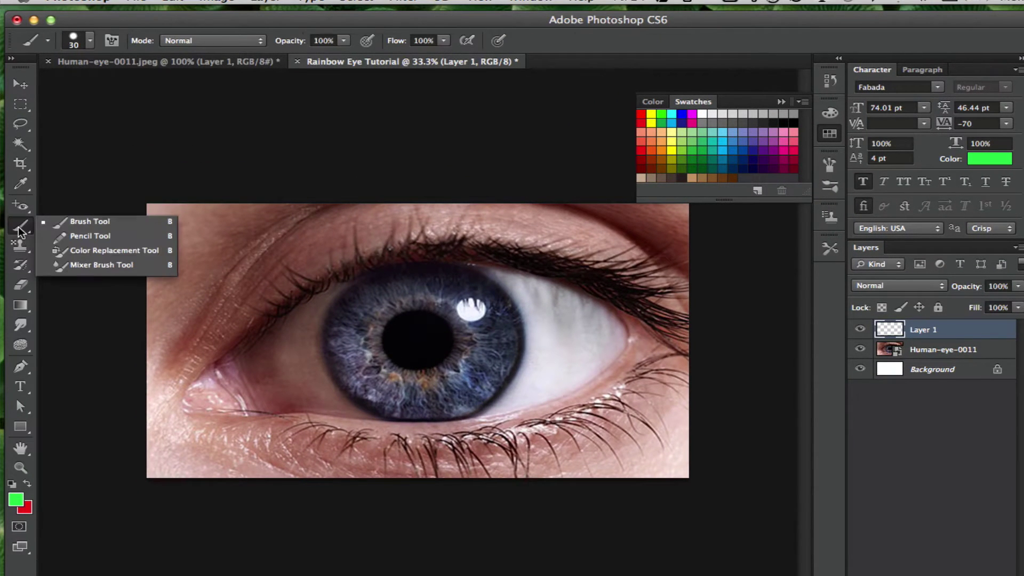
left_click(73, 224)
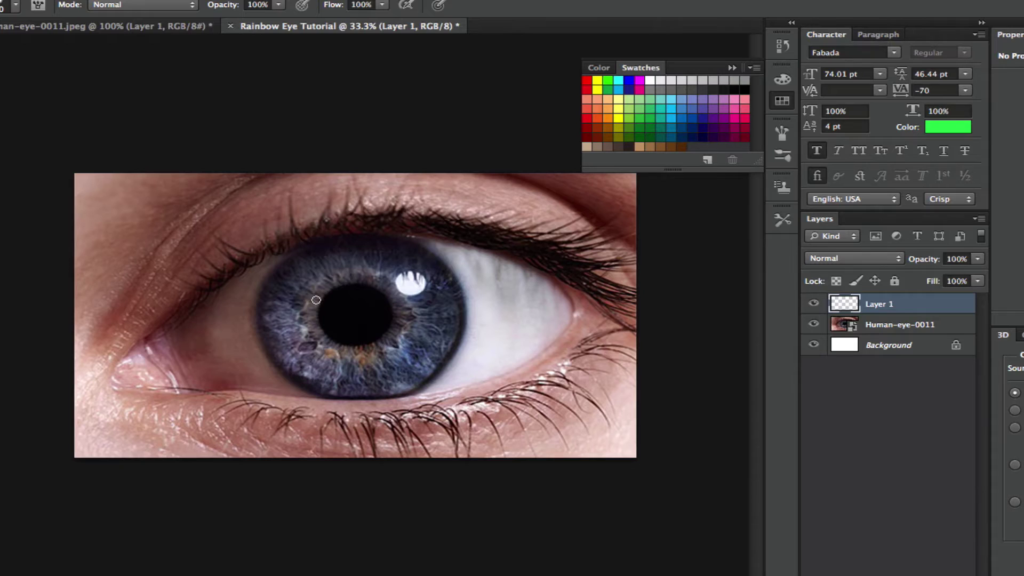
left_click(933, 129)
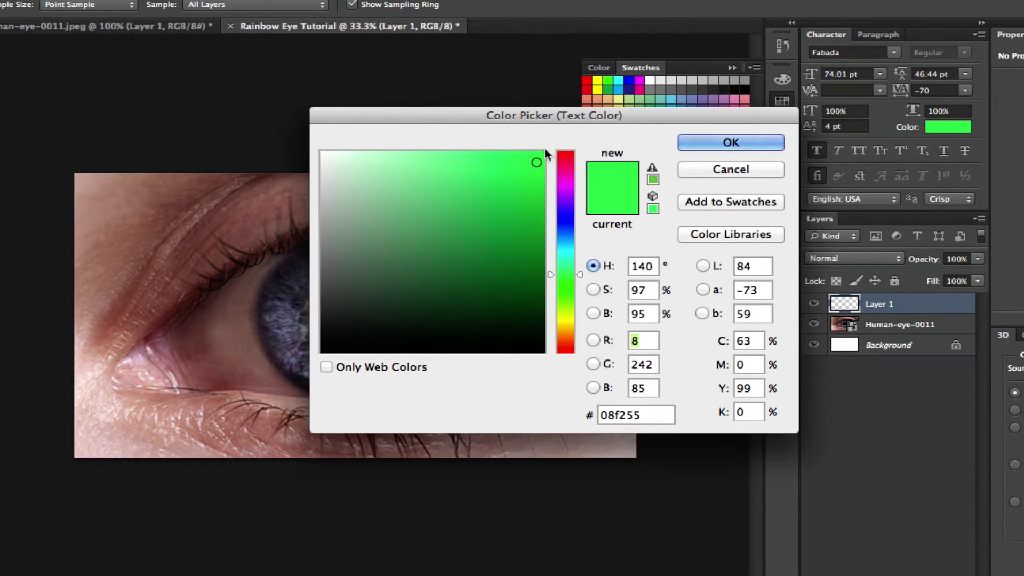
left_click(525, 163)
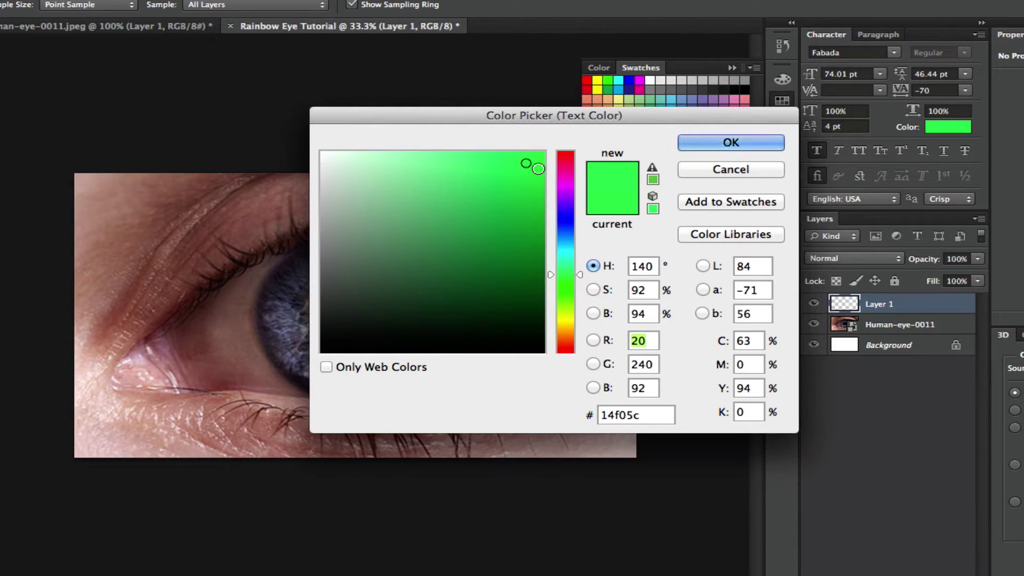
left_click(731, 142)
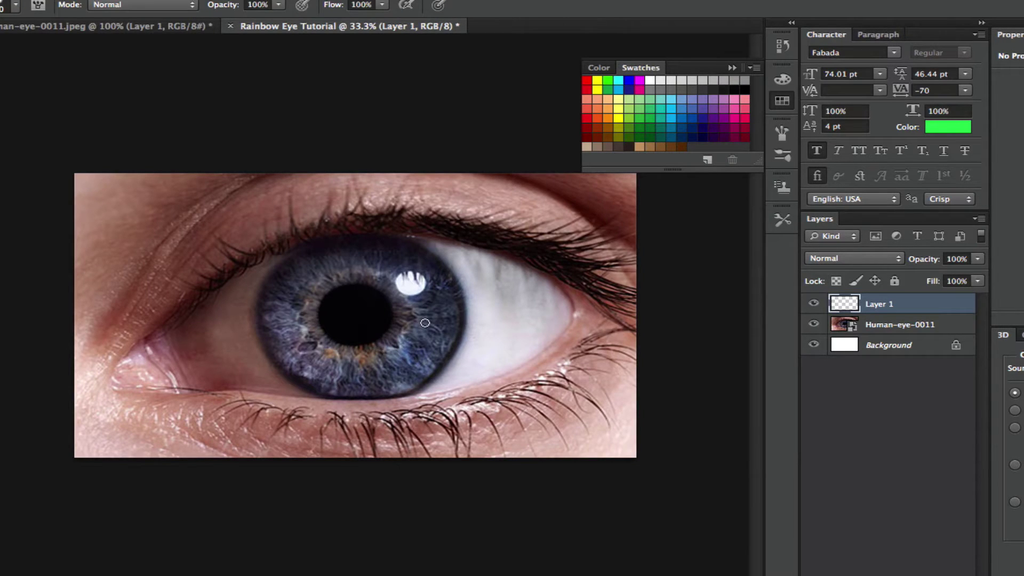
- Adjust the brush size and stamp one green dot on the iris right of the pupil
key("bracketright")
key("bracketright")
key("bracketright")
key("bracketright")
key("bracketright")
key("bracketright")
key("bracketright")
key("bracketright")
key("bracketright")
key("bracketright")
key("bracketright")
key("bracketleft")
key("bracketright")
key("bracketright")
left_click(422, 331)
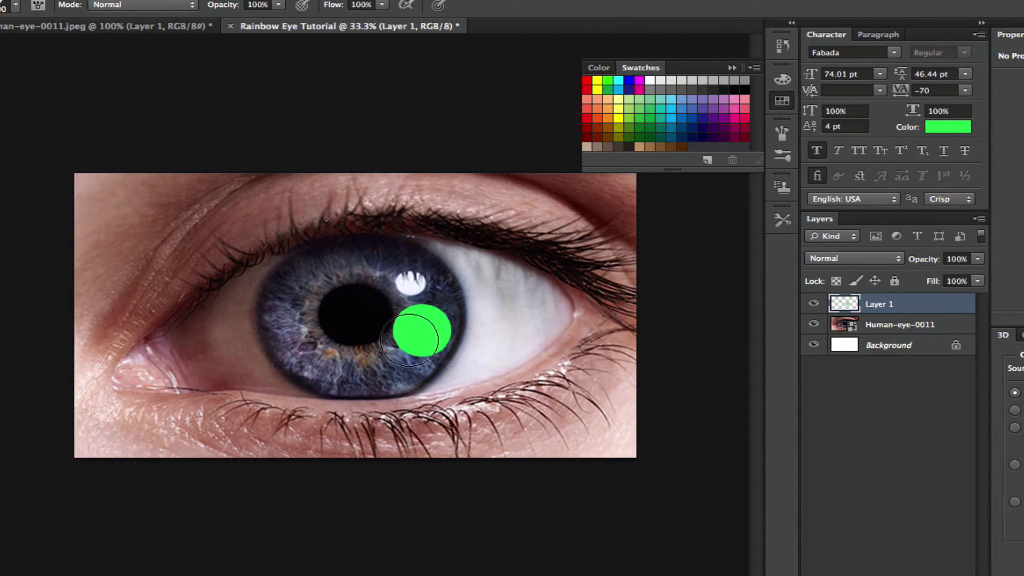
- Pick a yellow-green colour and paint a smaller yellow-green dot below the pupil
left_click(937, 129)
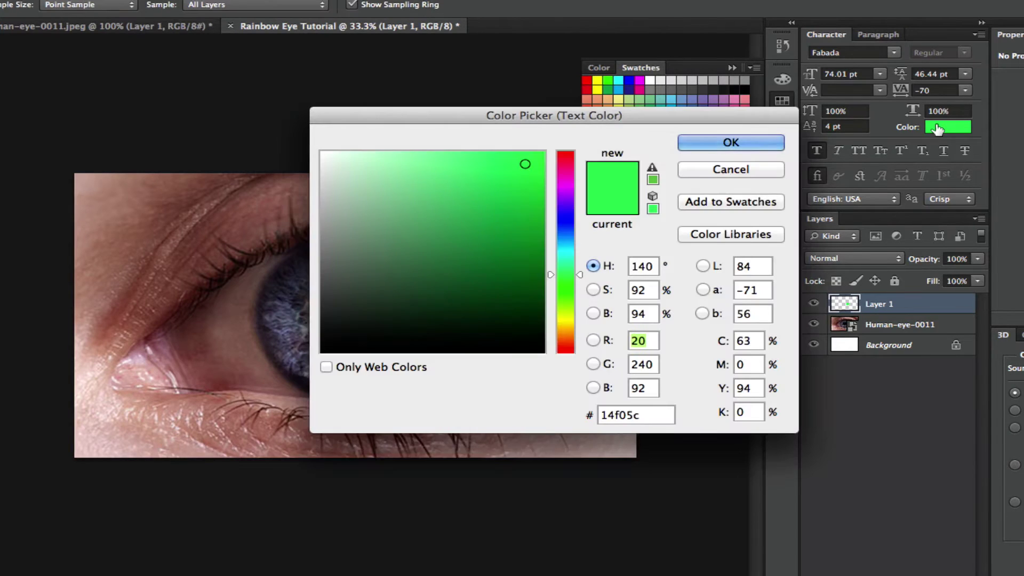
left_click(567, 201)
left_click_drag(568, 201, 565, 196)
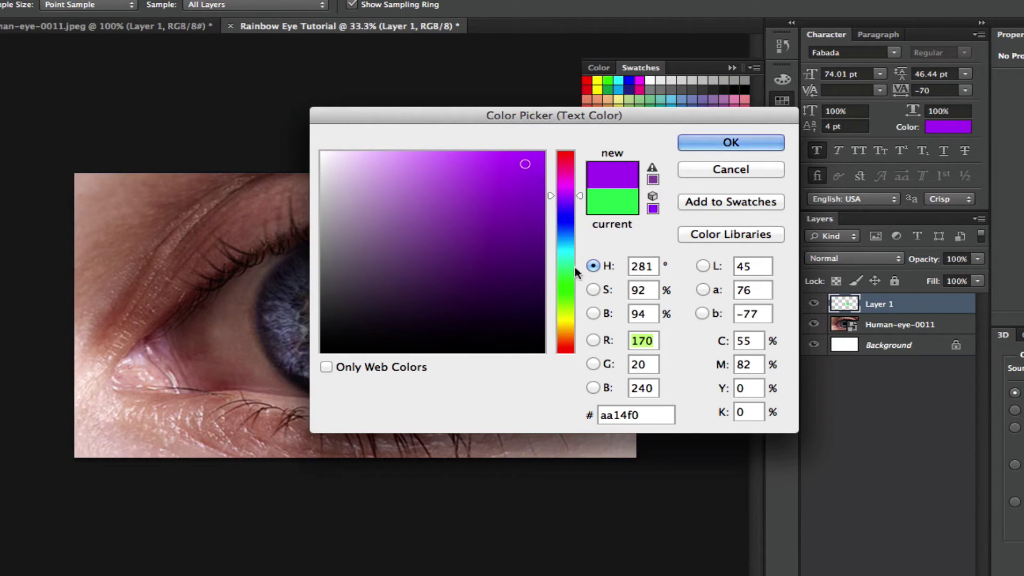
left_click(565, 312)
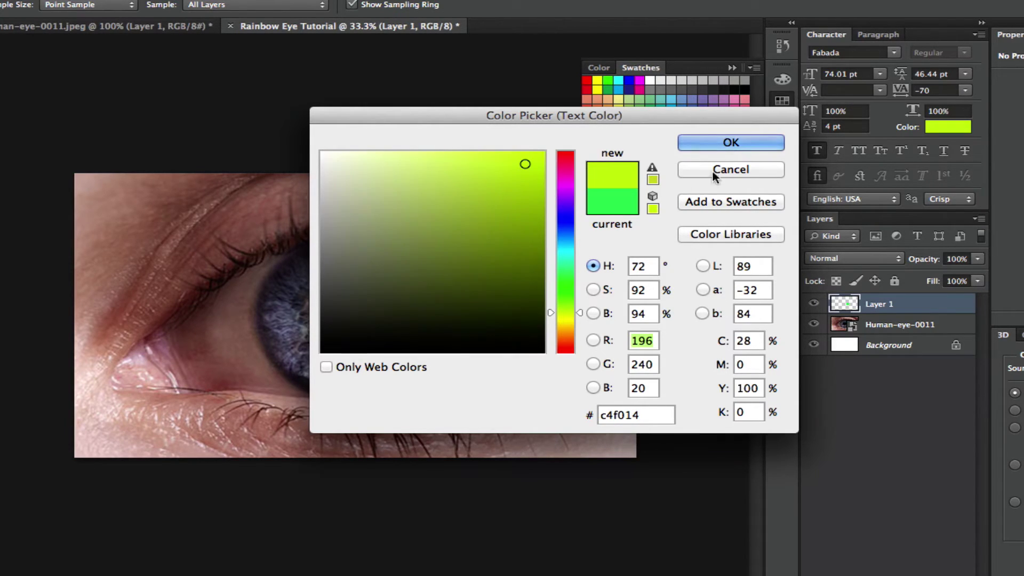
left_click(702, 142)
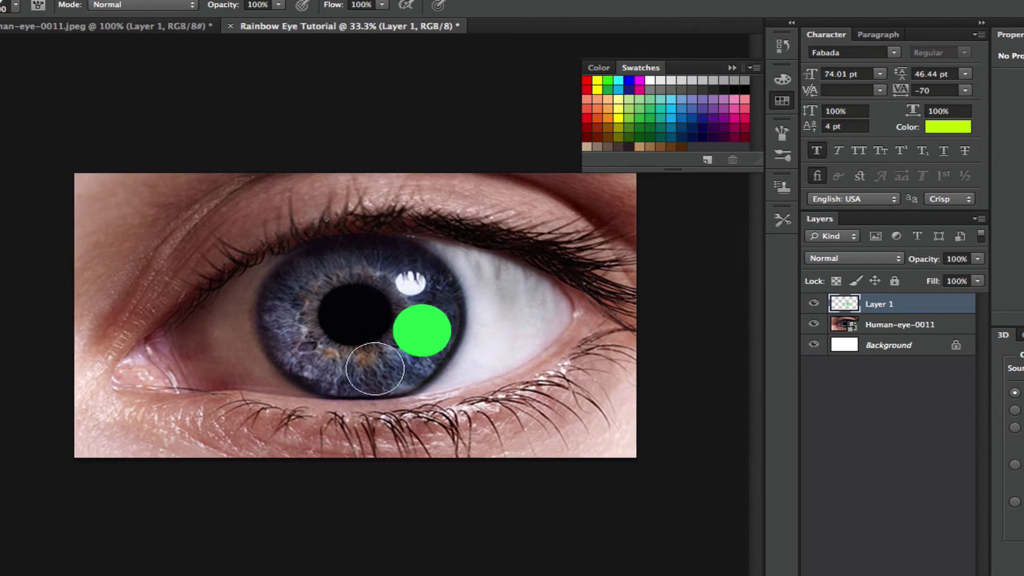
left_click(370, 370)
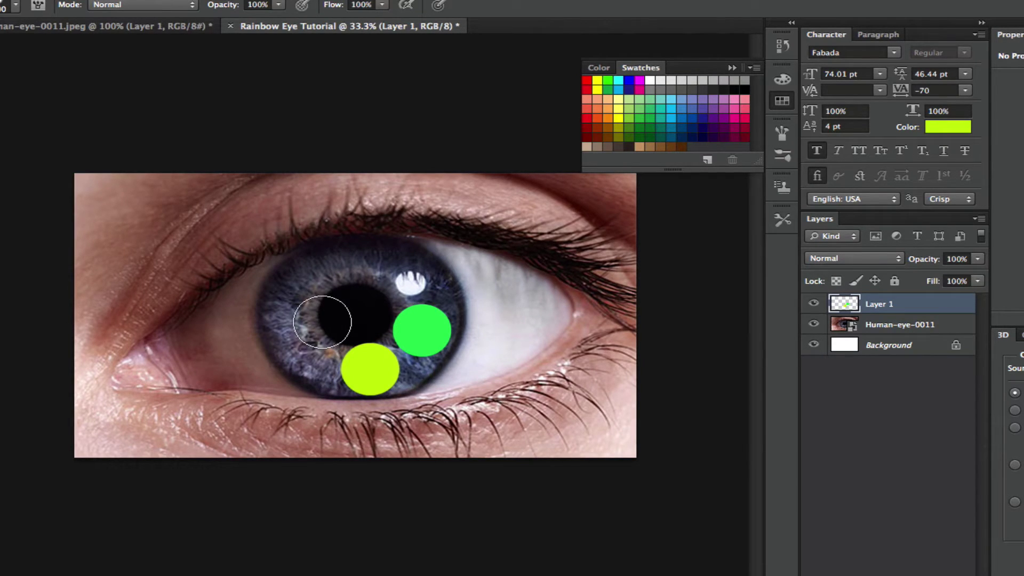
key("ctrl+z")
key("bracketleft")
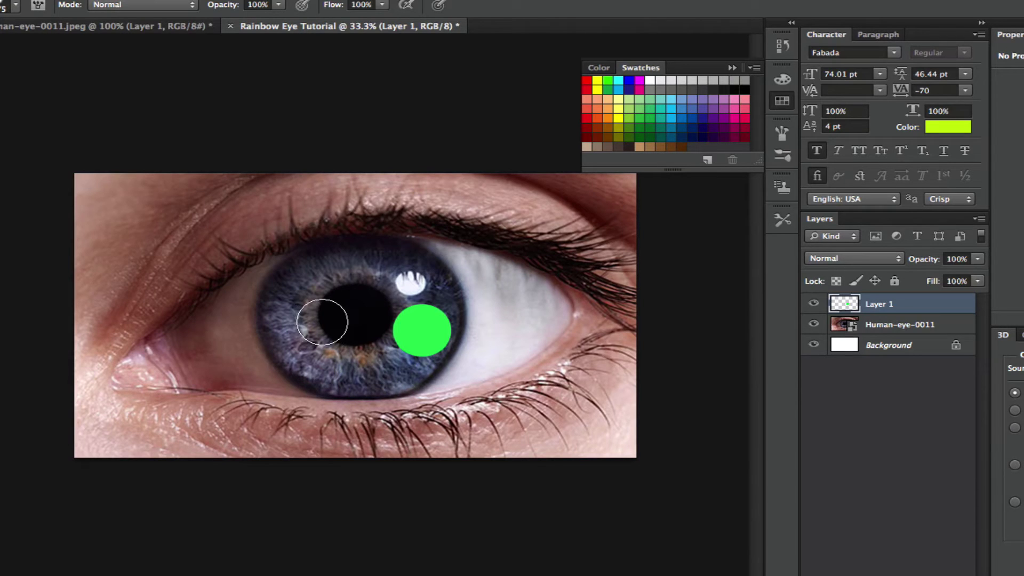
left_click(374, 369)
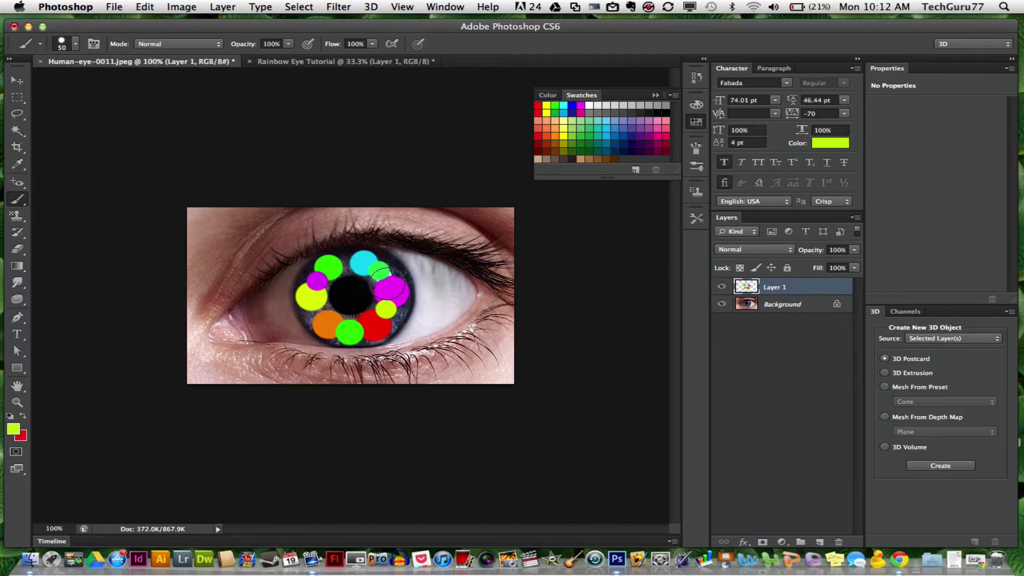
- Choose deep blue 1601e4, shrink the brush to 35, and paint a dot between green and cyan
left_click(838, 144)
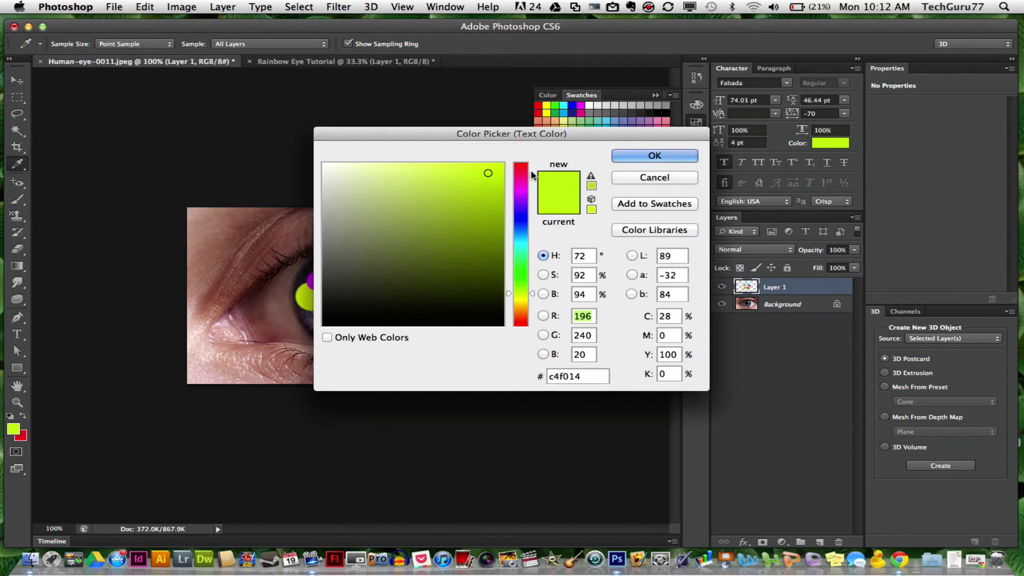
left_click(520, 214)
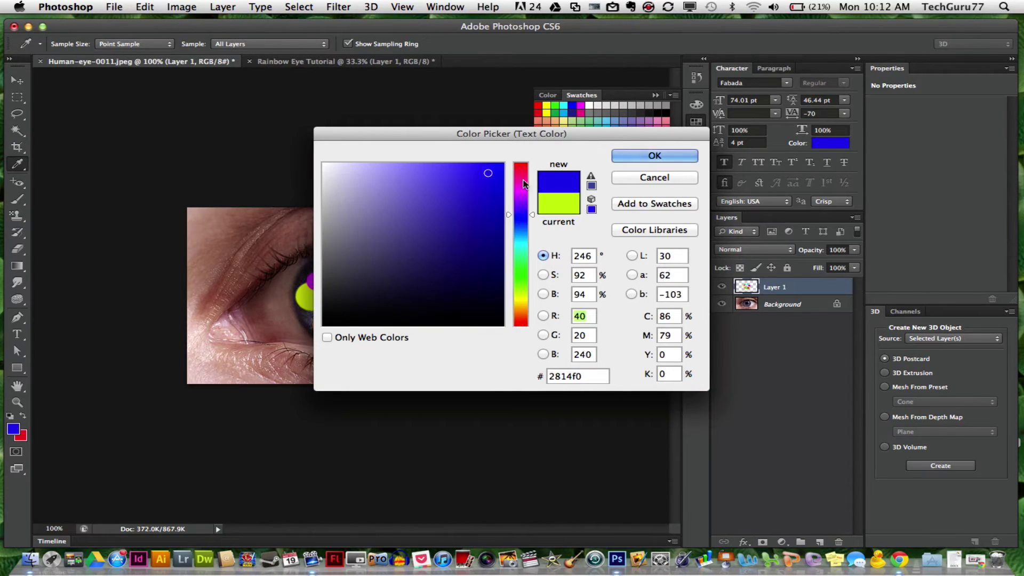
mouse_move(462, 175)
left_mouse_down()
mouse_move(487, 166)
mouse_move(504, 171)
mouse_move(501, 180)
left_mouse_up()
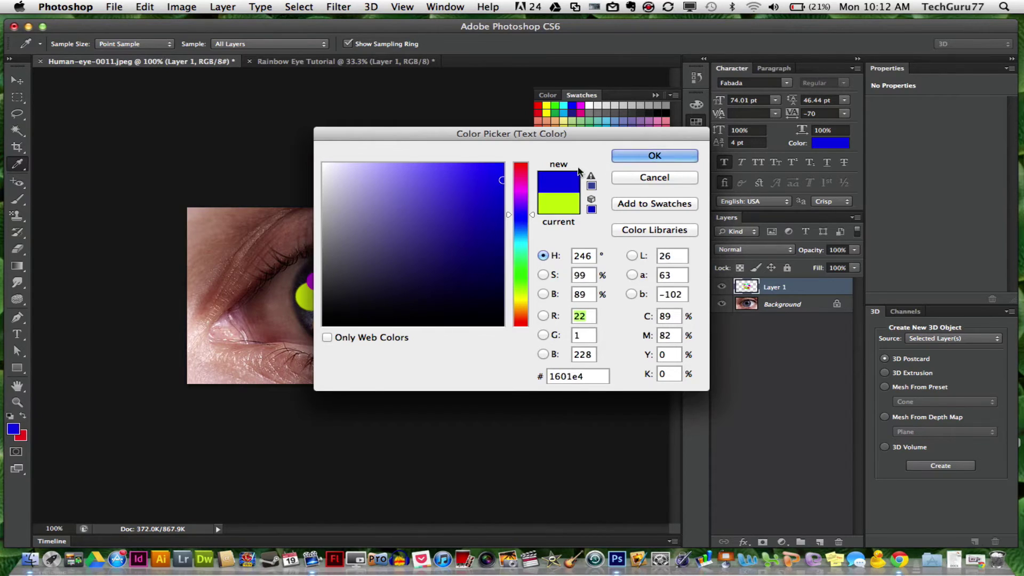
left_click(638, 154)
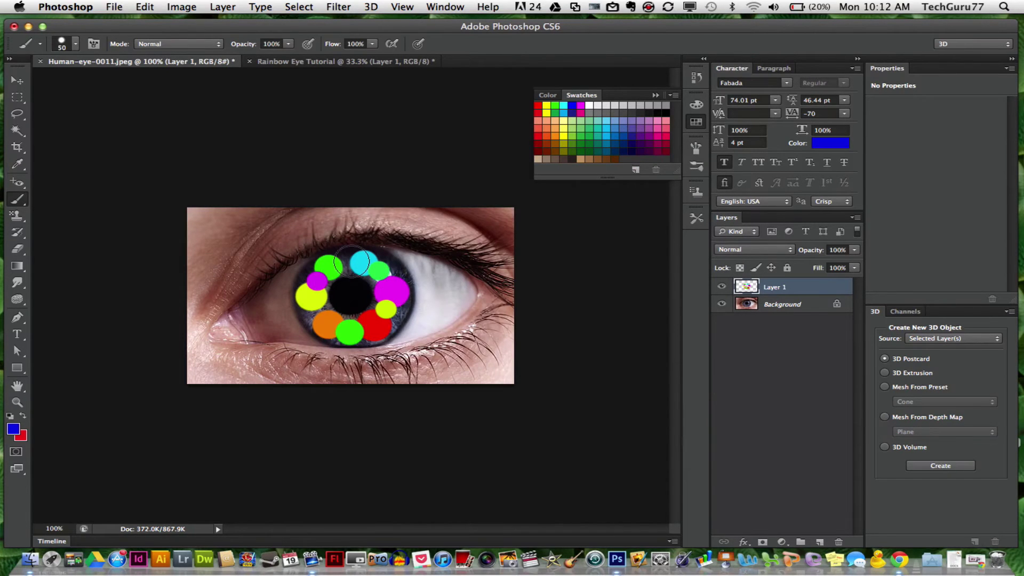
key("bracketleft")
left_click(344, 264)
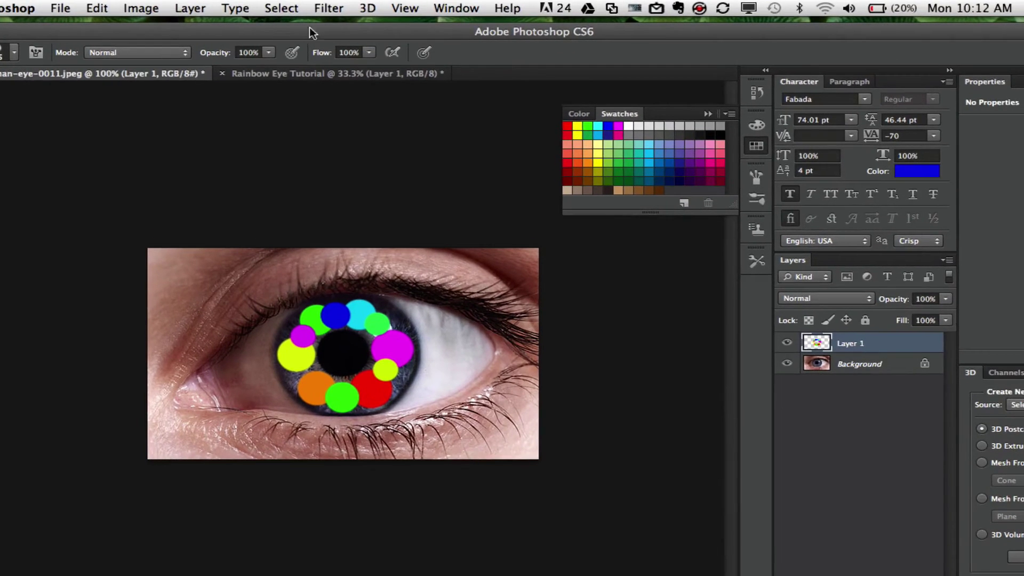
- Open Filter > Blur > Gaussian Blur and set the Radius to about 6.8 pixels
left_click(328, 9)
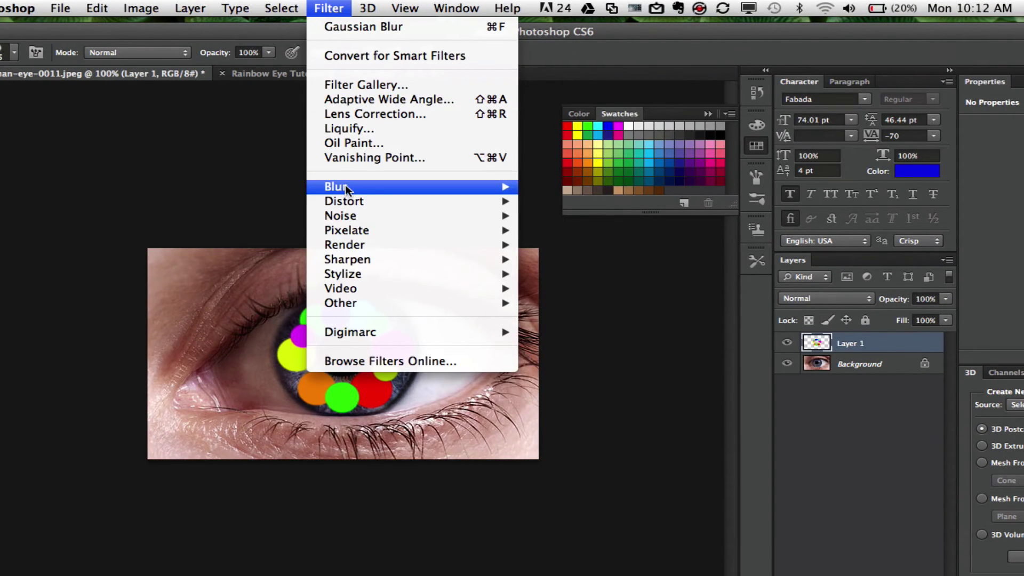
mouse_move(345, 187)
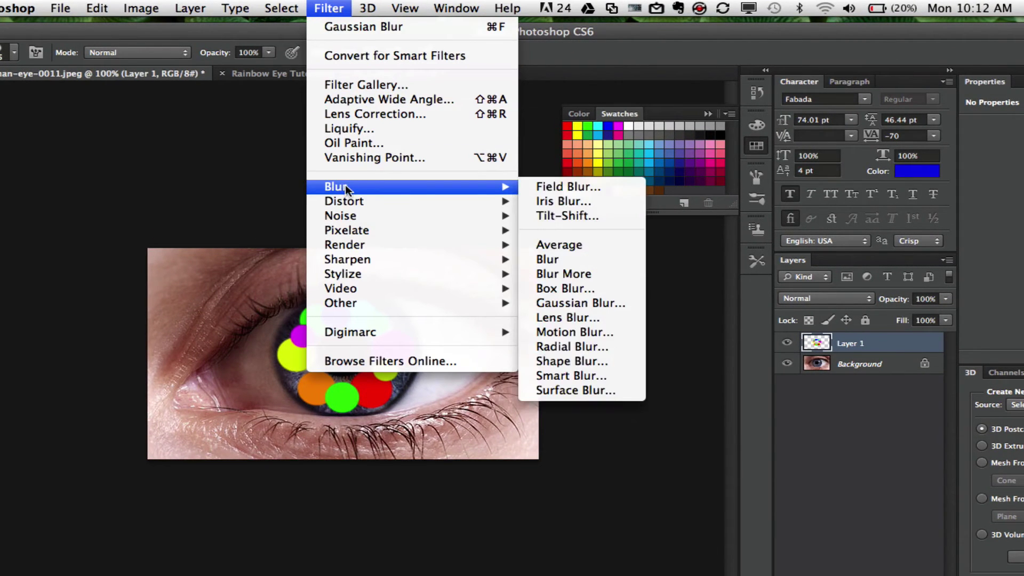
left_click(572, 300)
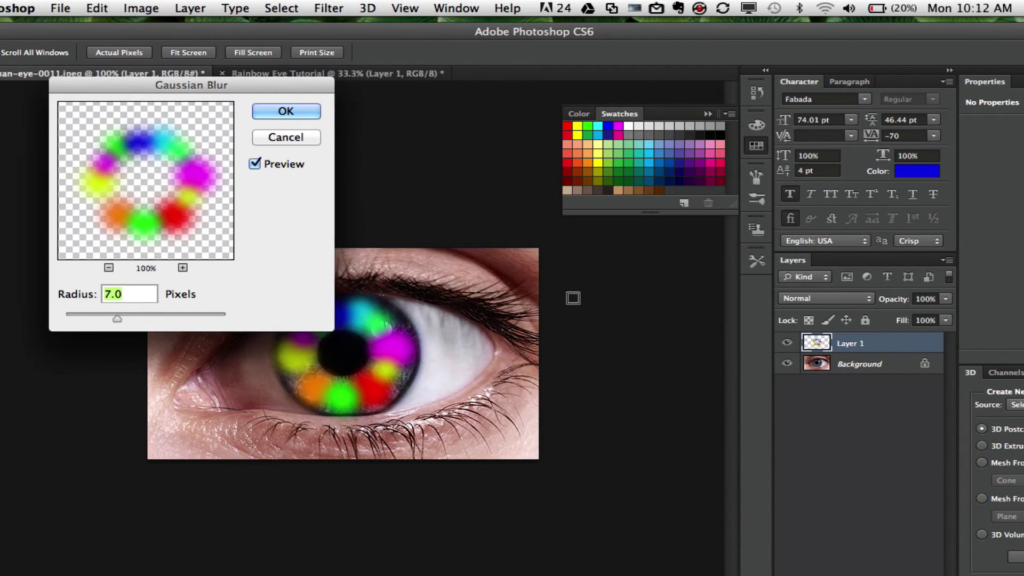
left_click_drag(116, 318, 114, 319)
left_click_drag(114, 319, 116, 320)
- Apply the 6.8-pixel Gaussian Blur and set Layer 1's blend mode to Overlay
left_click(286, 111)
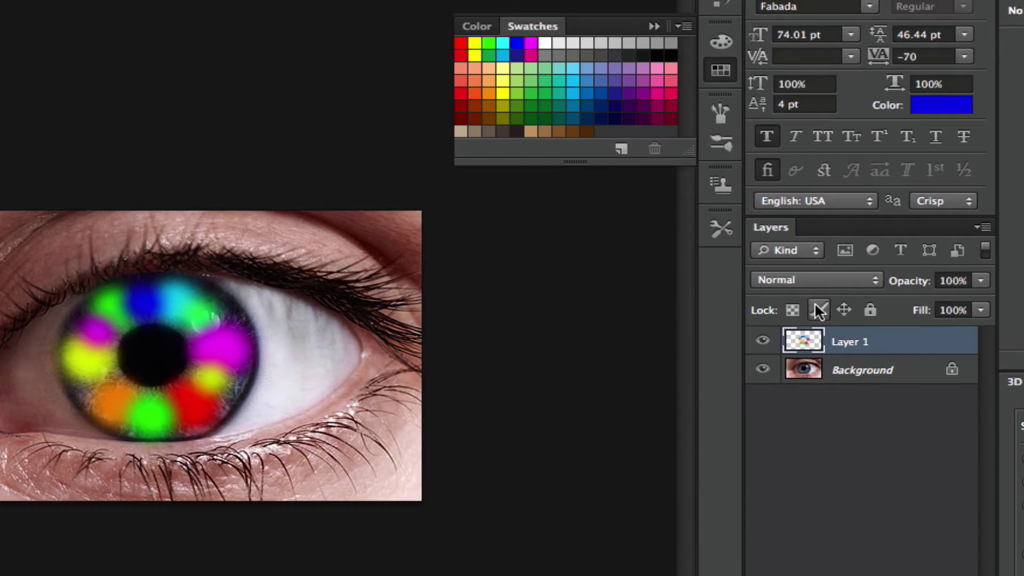
left_click(804, 290)
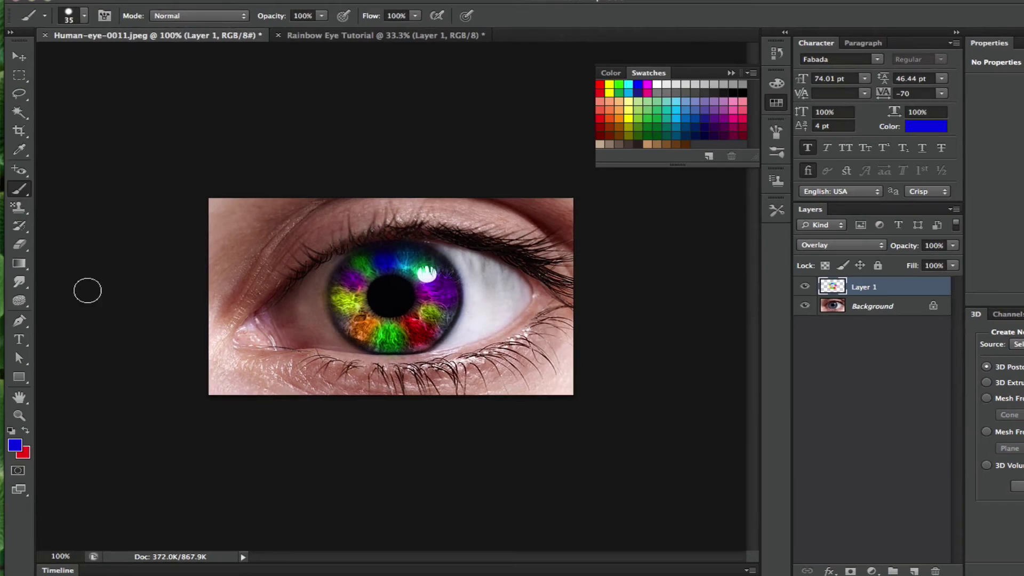
- Select the Eraser tool
left_click(30, 248)
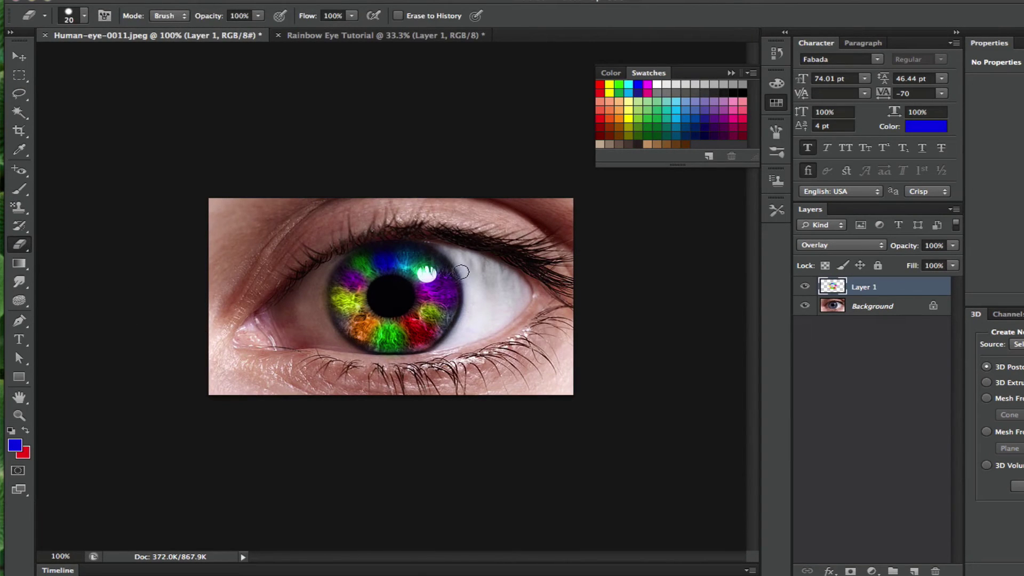